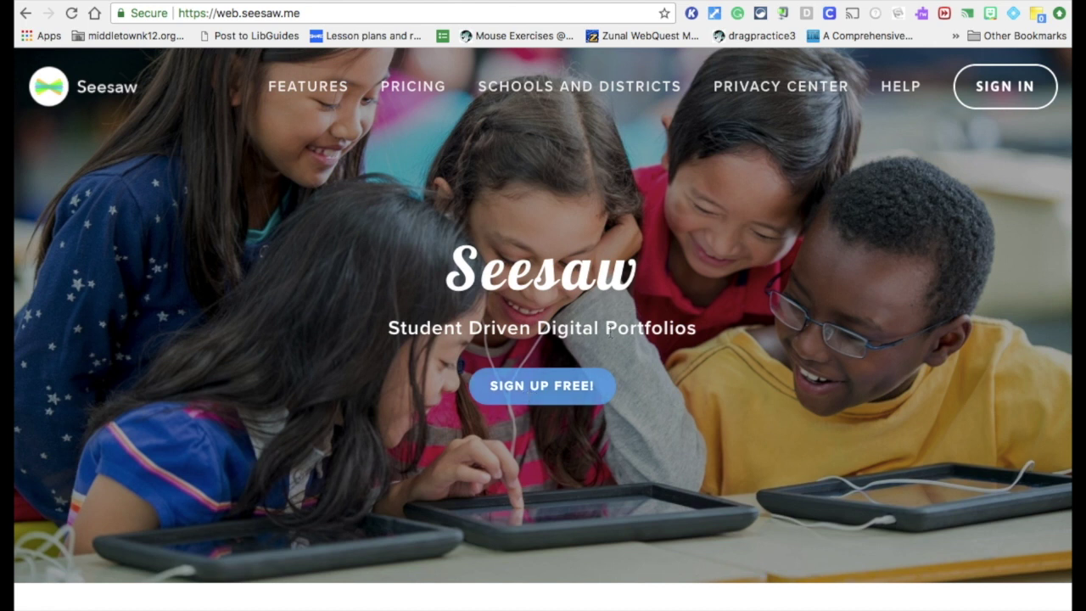
# Sign in to Seesaw as a teacher and dismiss the What's New introduction
pyautogui.click(997, 97)
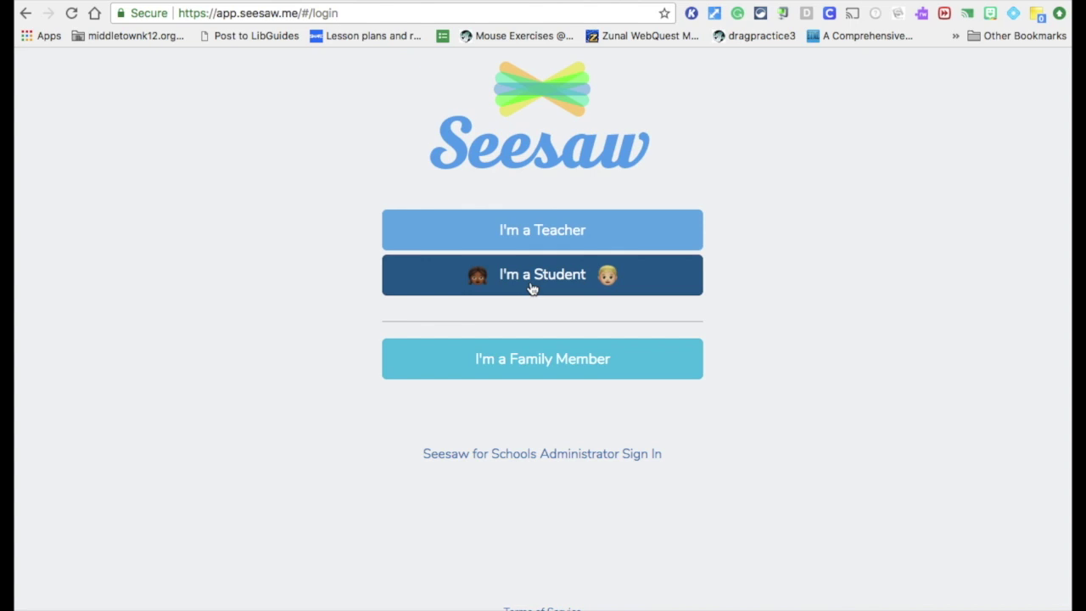
pyautogui.click(526, 233)
pyautogui.click(568, 368)
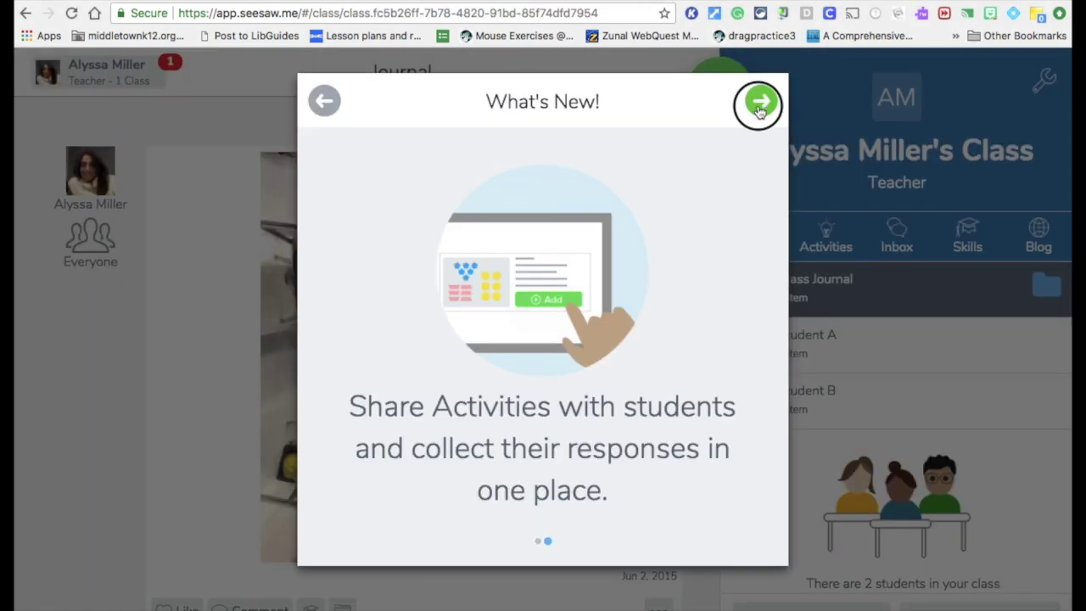
pyautogui.click(759, 107)
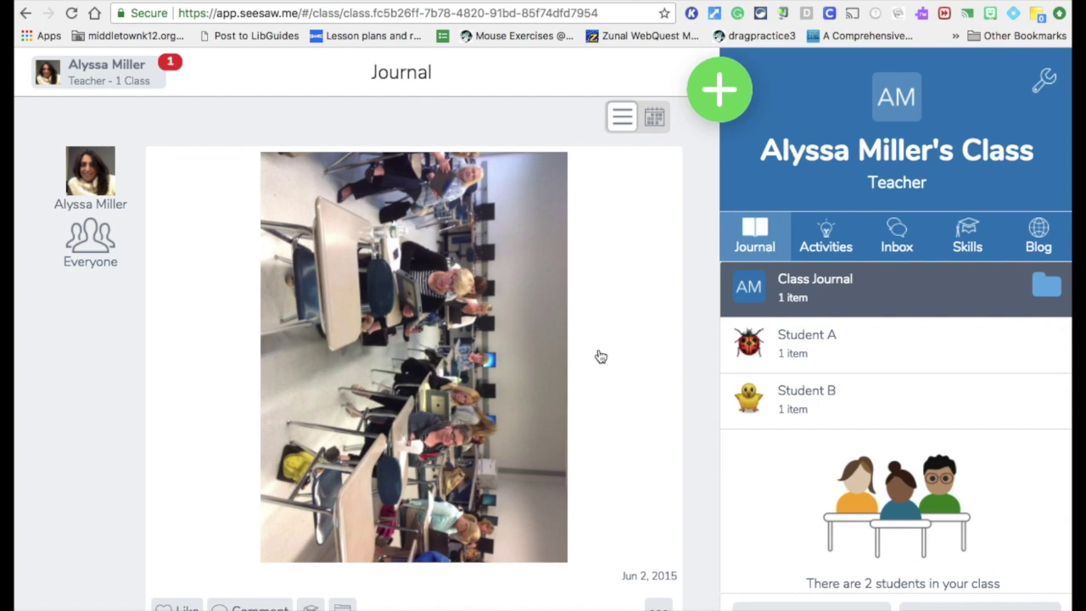
# Create a 4th-grade class named with the teacher's title and surname followed by "Tech", keeping email address as the student sign-in mode
pyautogui.click(68, 85)
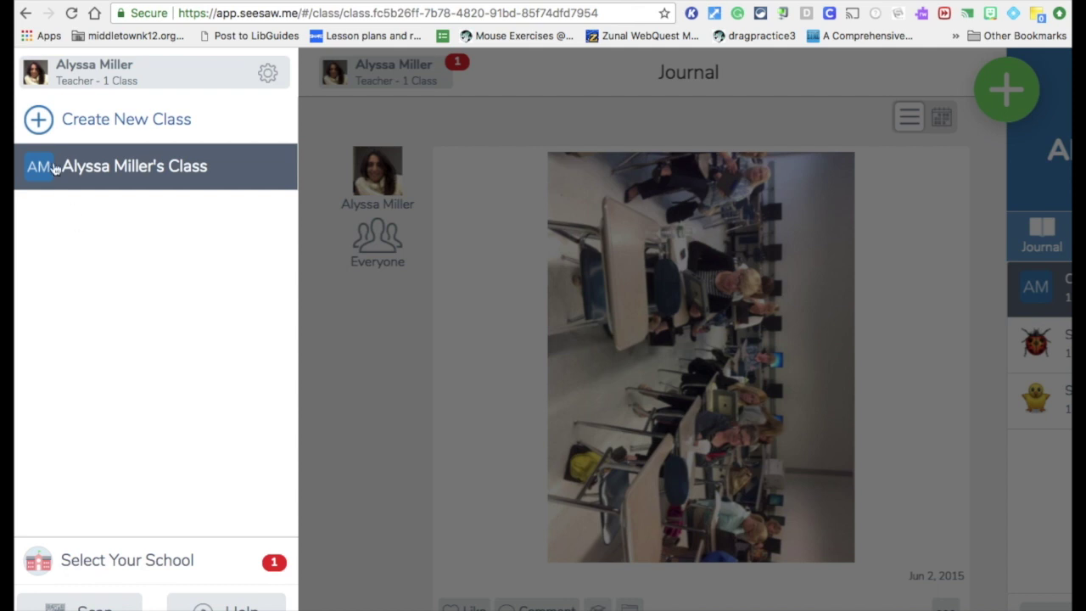
pyautogui.click(36, 119)
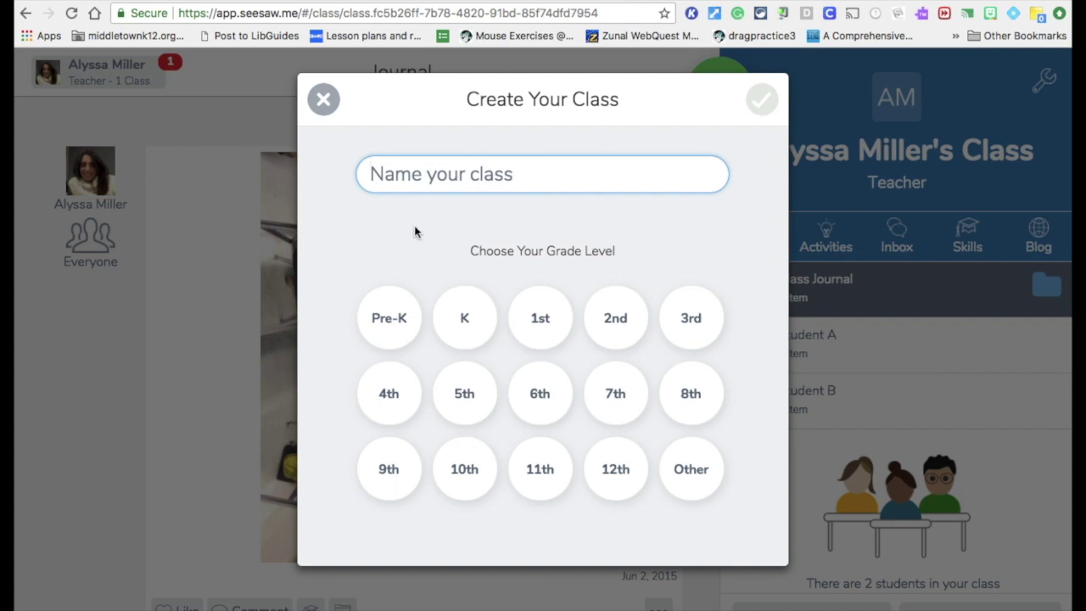
pyautogui.write('Mrs. Miller Tech')
pyautogui.click(389, 393)
pyautogui.click(762, 99)
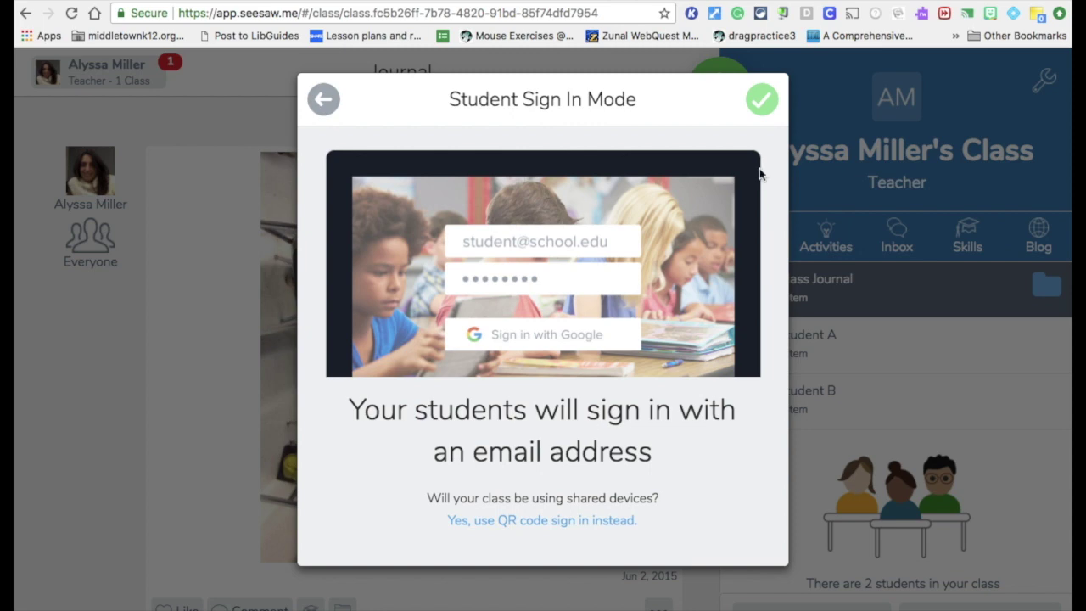
pyautogui.click(760, 100)
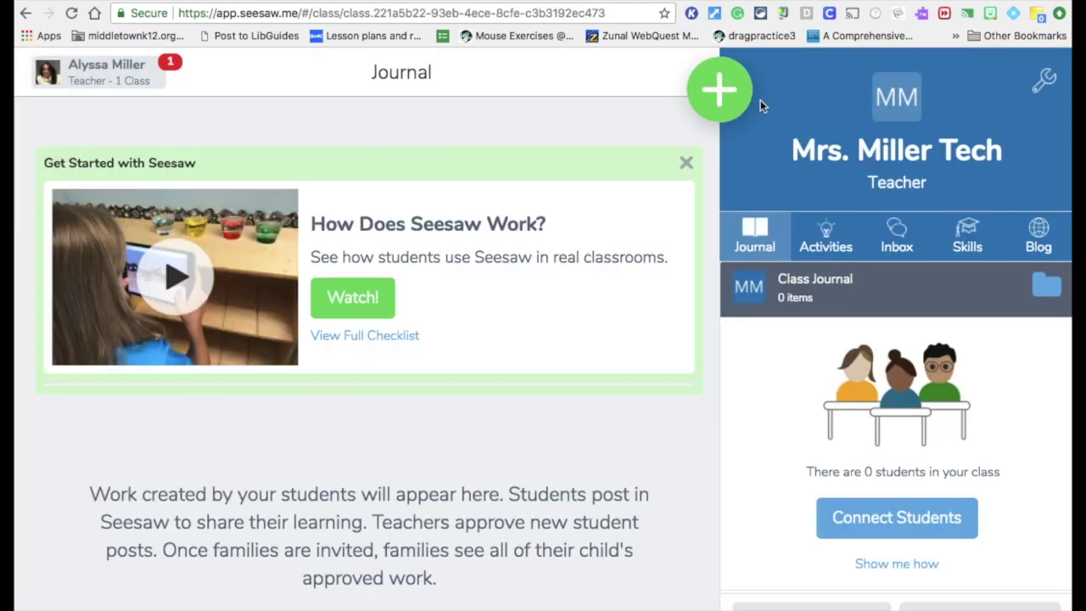
# View the student code and the instructions for connecting students to the class, and close them
pyautogui.click(923, 518)
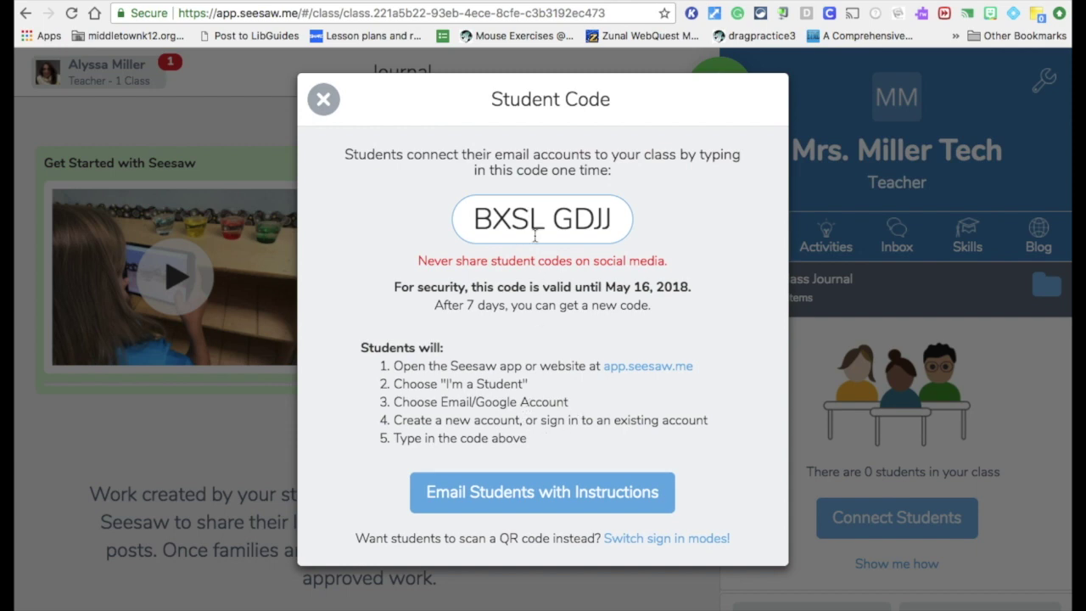
pyautogui.click(322, 99)
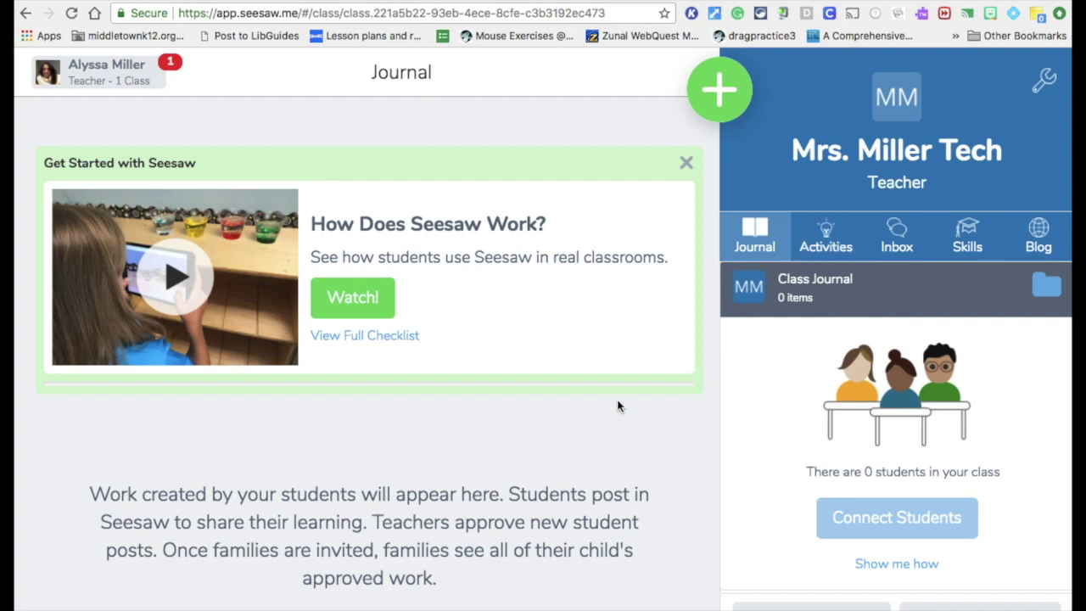
# Browse the Seesaw Library, play the Weather Report activity's voice instructions, and share that activity with the class
pyautogui.click(719, 95)
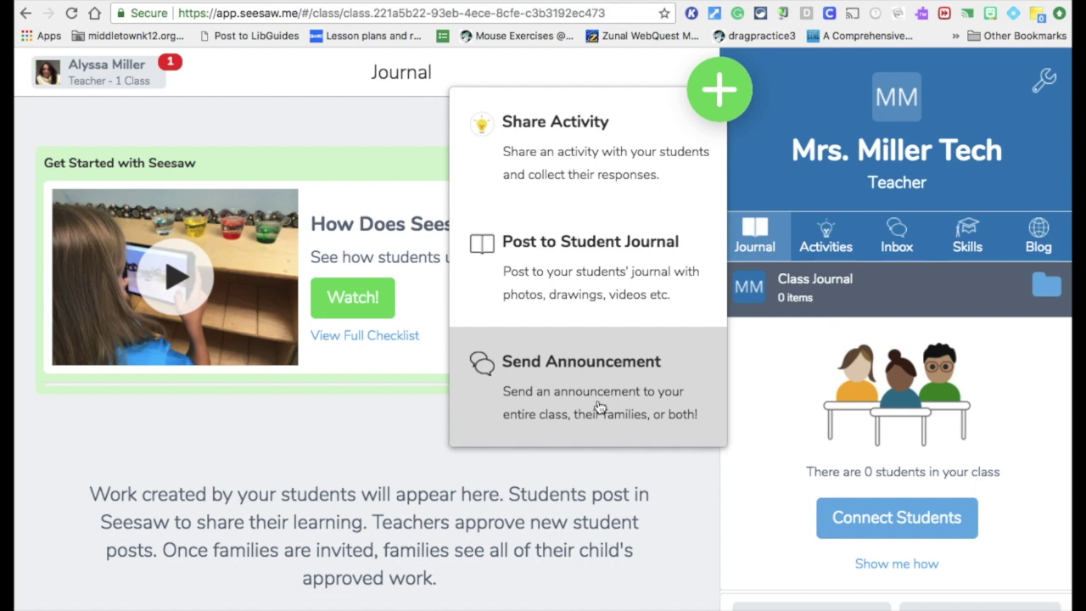
pyautogui.click(603, 144)
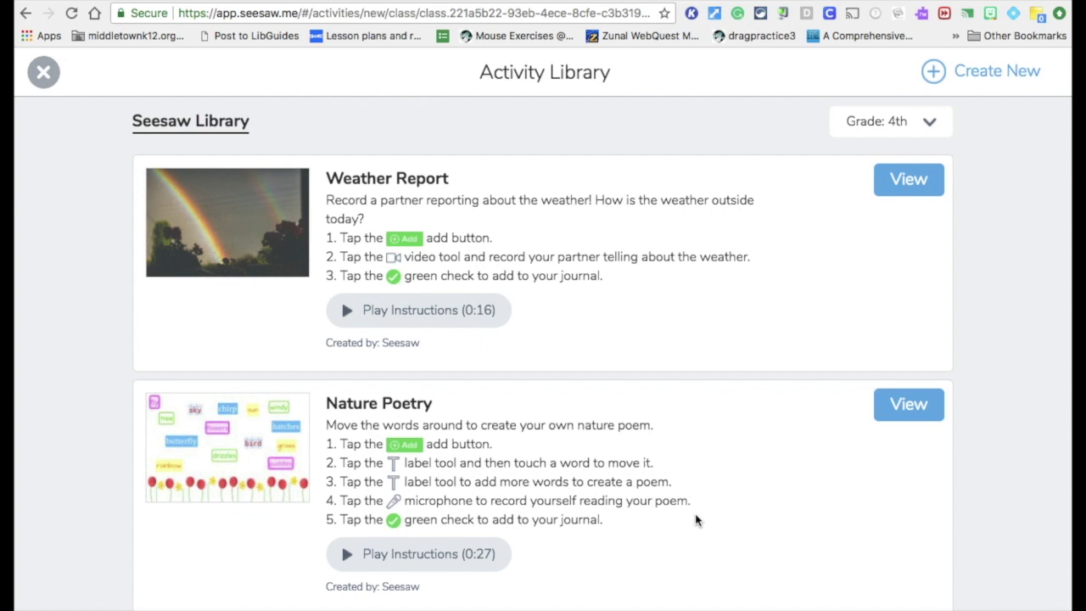
pyautogui.scroll(-3, 696, 516)
pyautogui.scroll(-10, 695, 513)
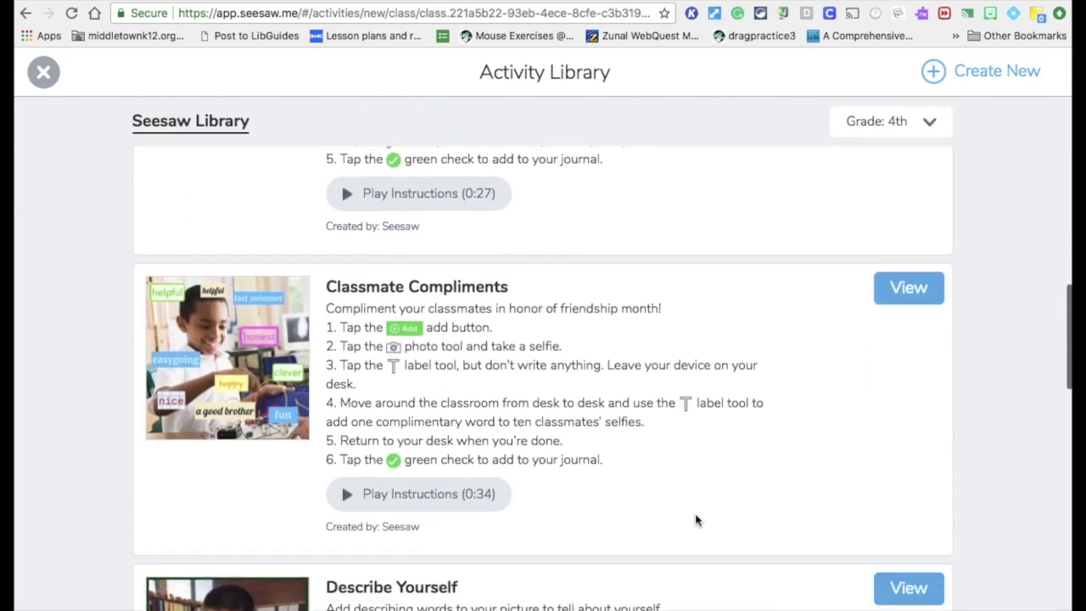
pyautogui.scroll(-5, 695, 514)
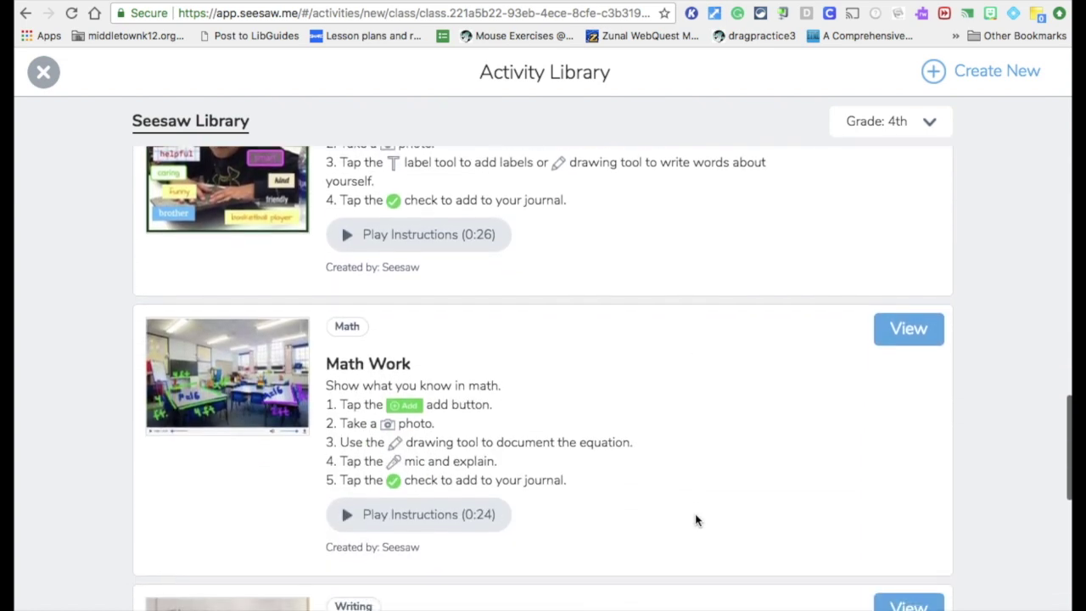
pyautogui.scroll(15, 695, 513)
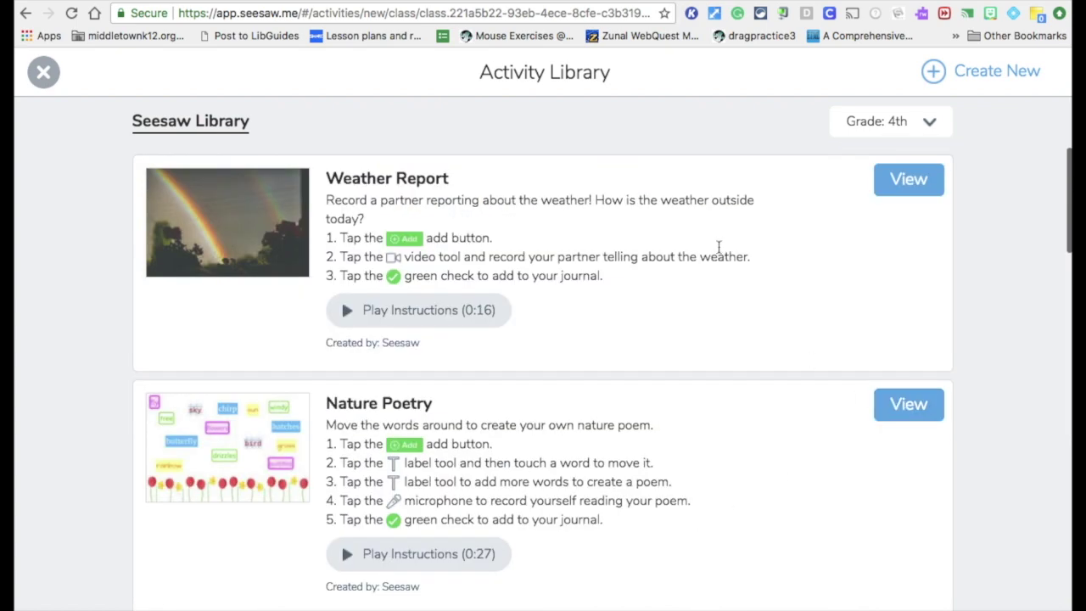
pyautogui.click(896, 193)
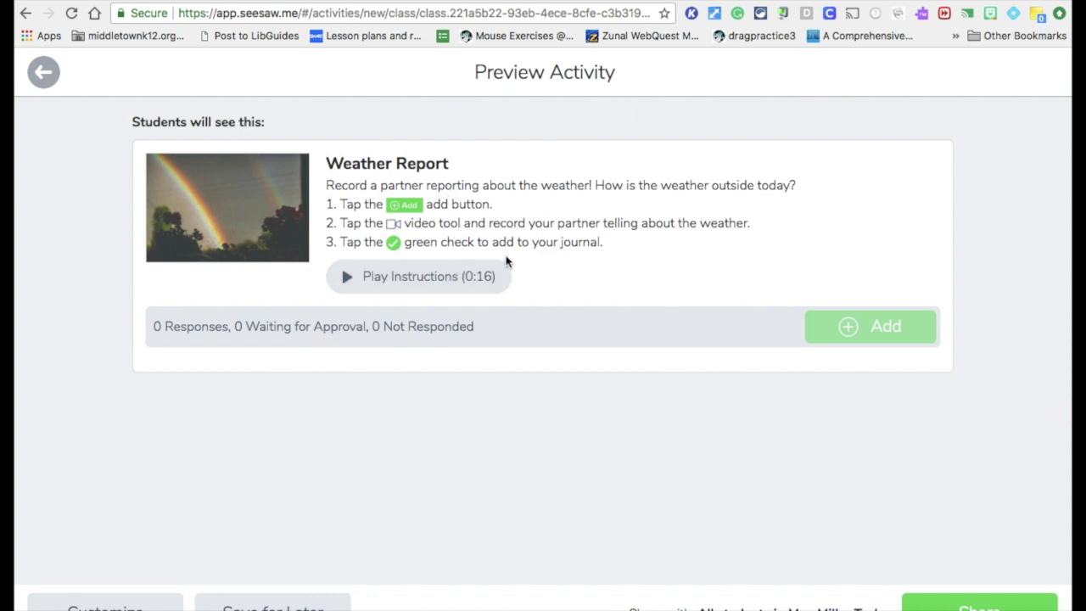
pyautogui.click(467, 281)
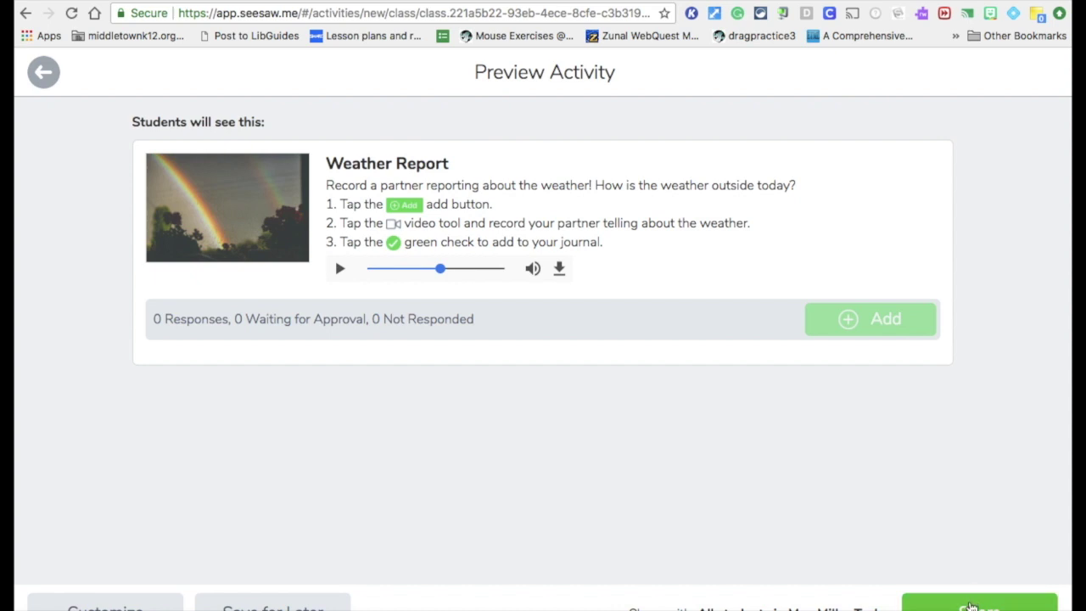
pyautogui.click(969, 605)
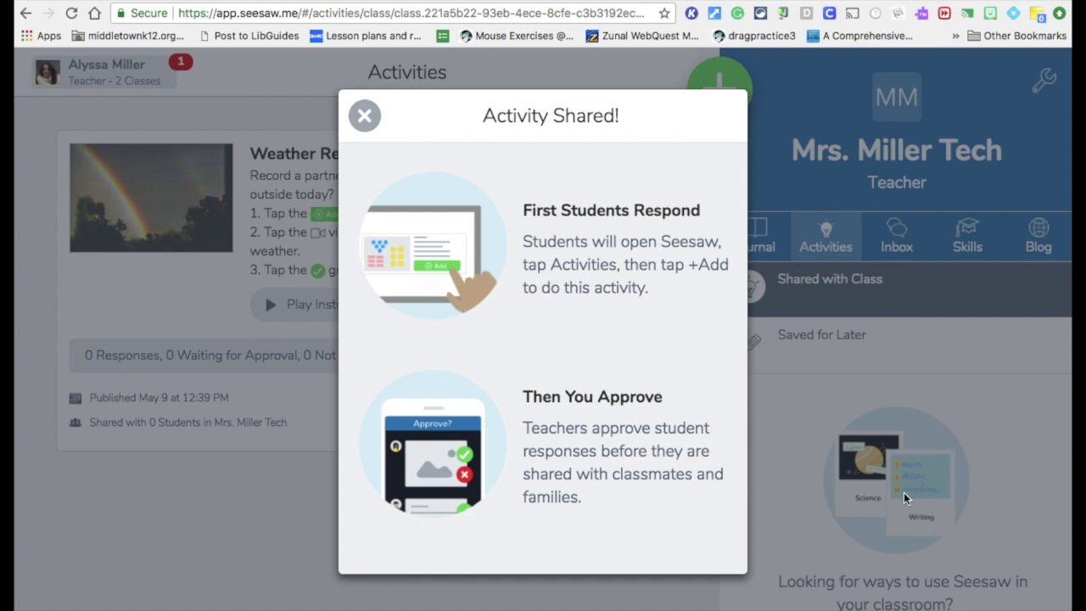
pyautogui.click(365, 117)
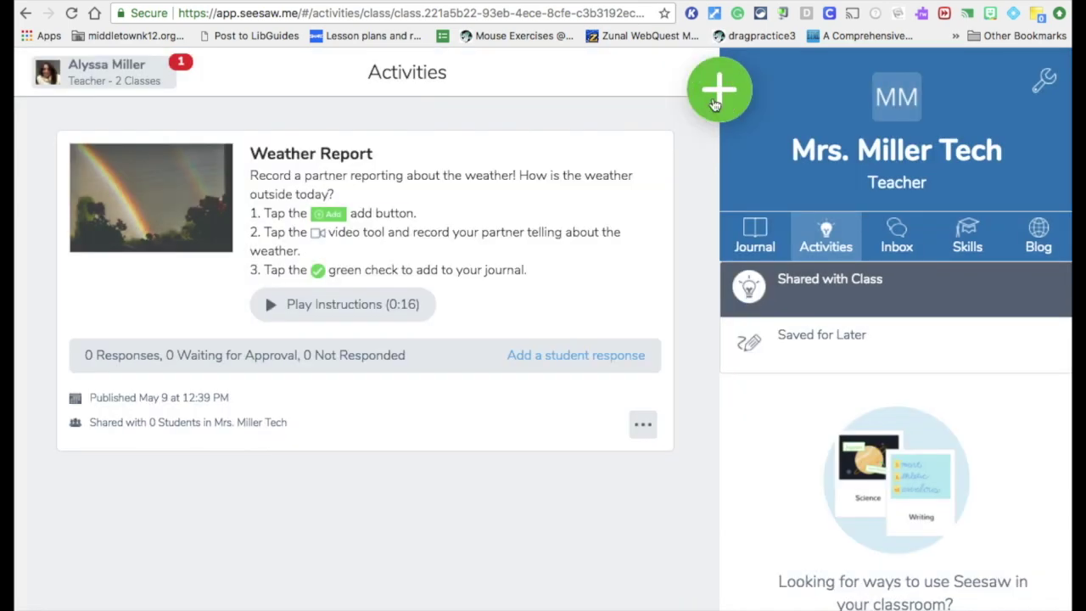
# View the video options for a student journal post without adding one, and try to start a class announcement
pyautogui.click(717, 94)
pyautogui.click(614, 253)
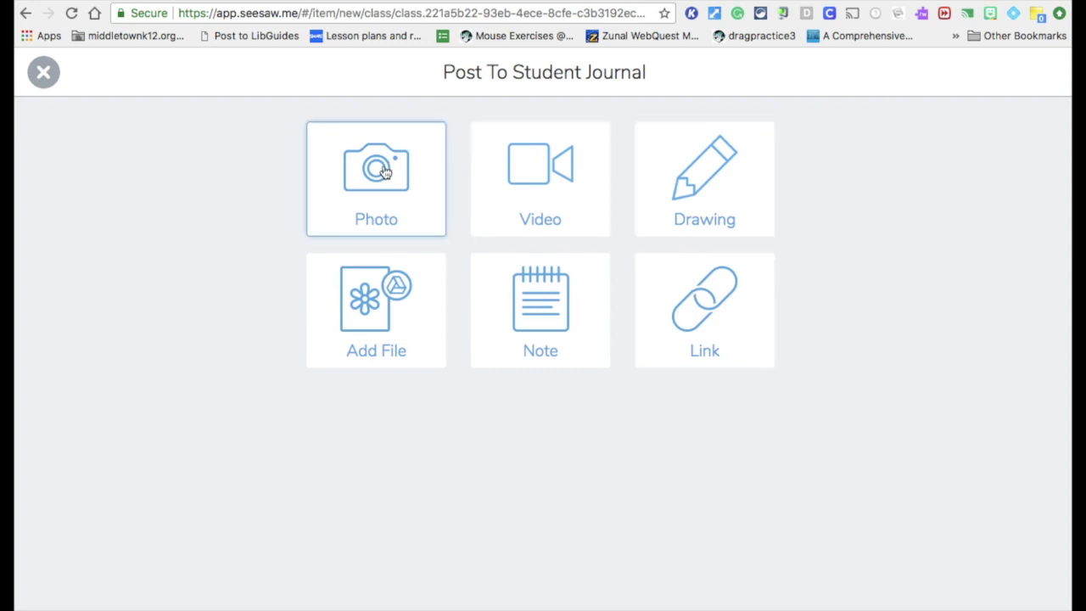
pyautogui.click(530, 175)
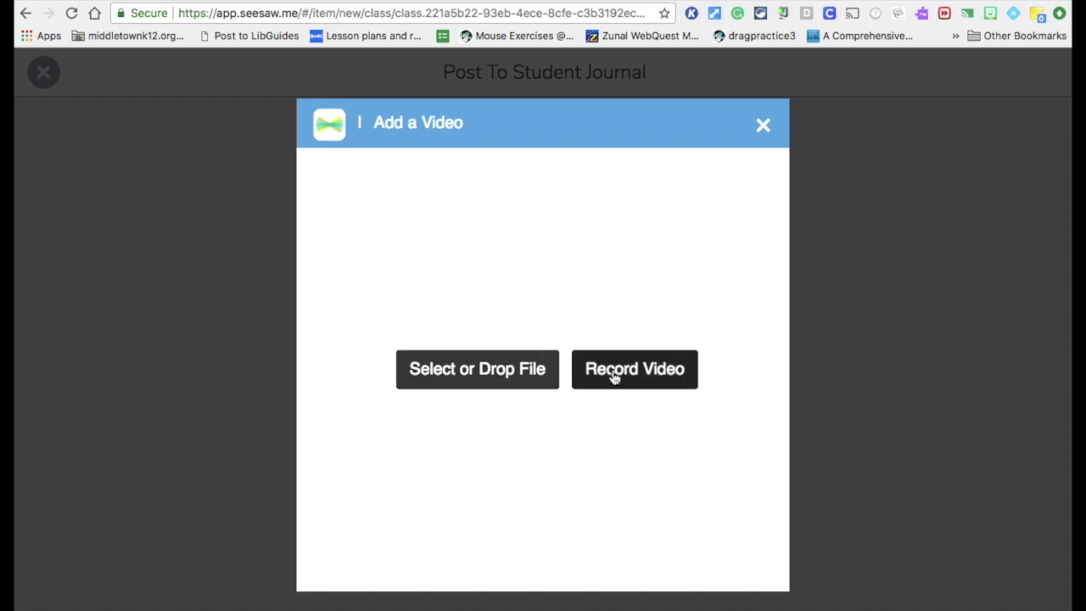
pyautogui.click(43, 72)
pyautogui.click(44, 72)
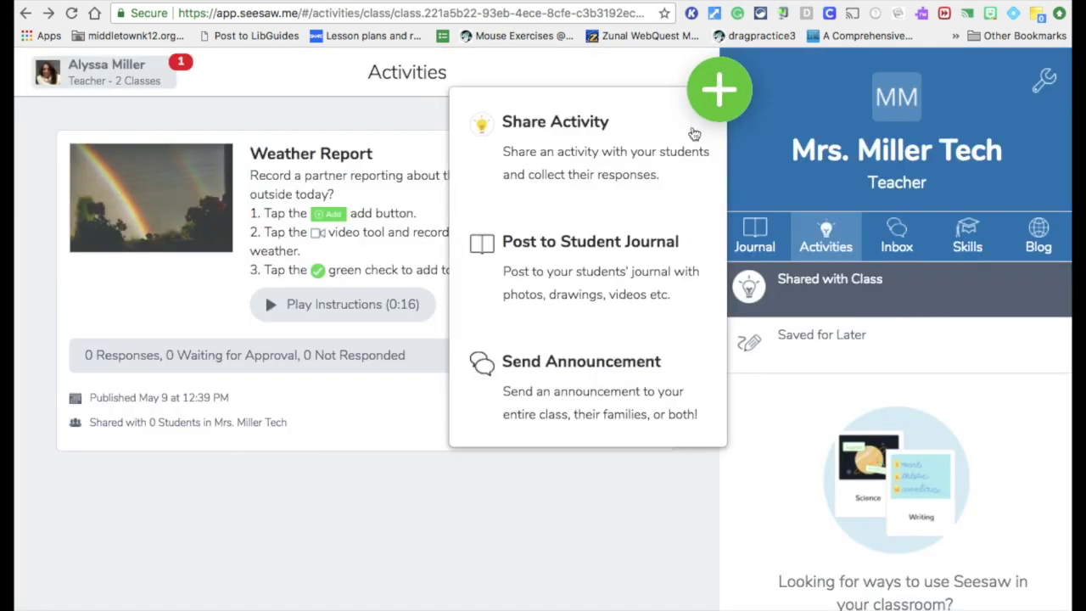
pyautogui.click(603, 381)
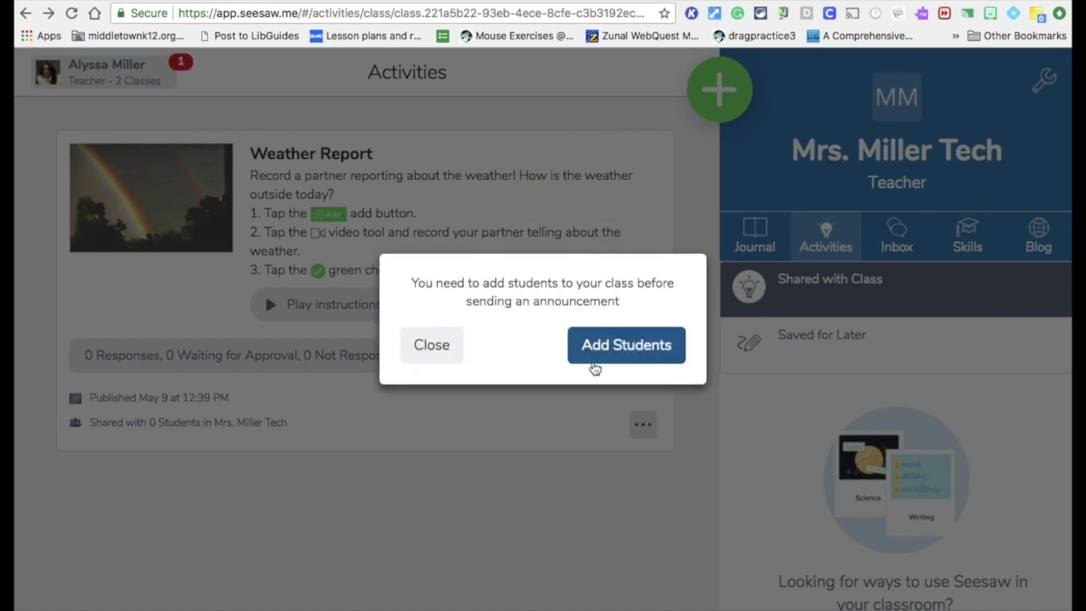
pyautogui.click(445, 348)
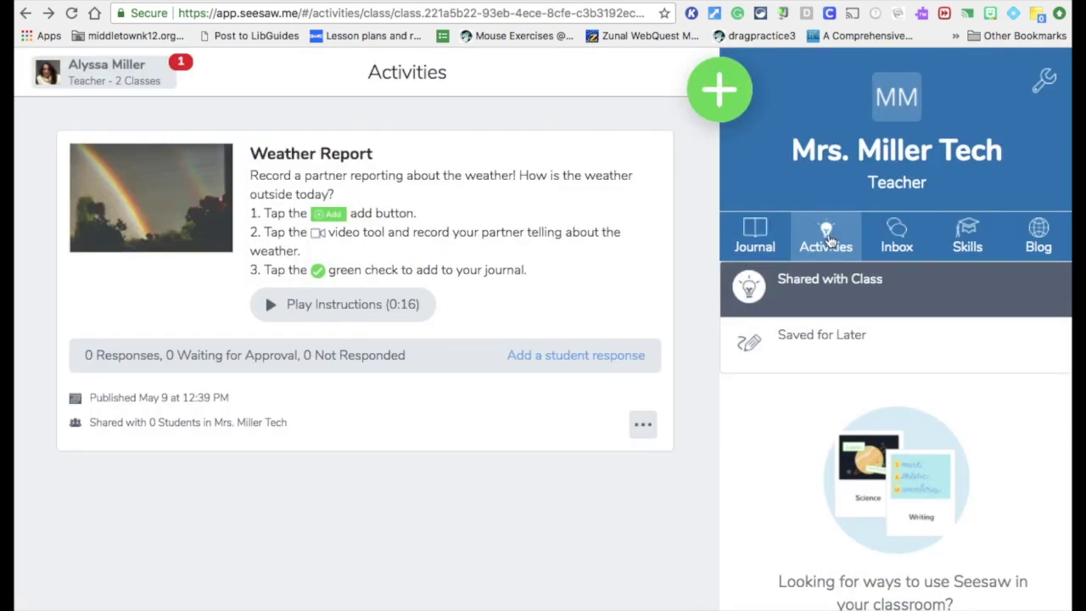
# Start a new activity from the Activity Library and name it "Read to selft"
pyautogui.click(827, 240)
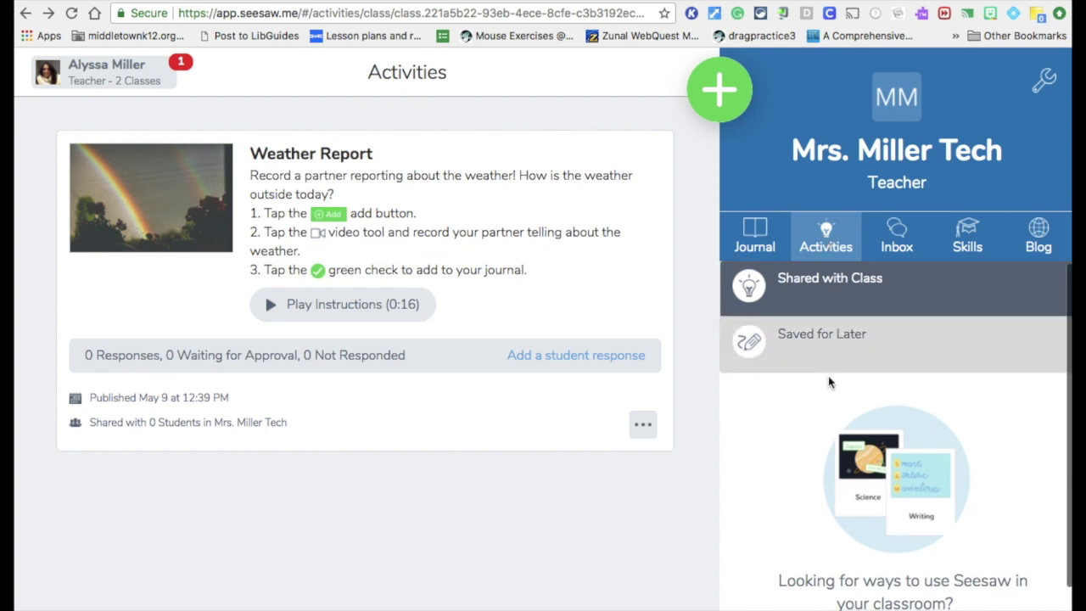
pyautogui.scroll(-1, 829, 415)
pyautogui.click(895, 604)
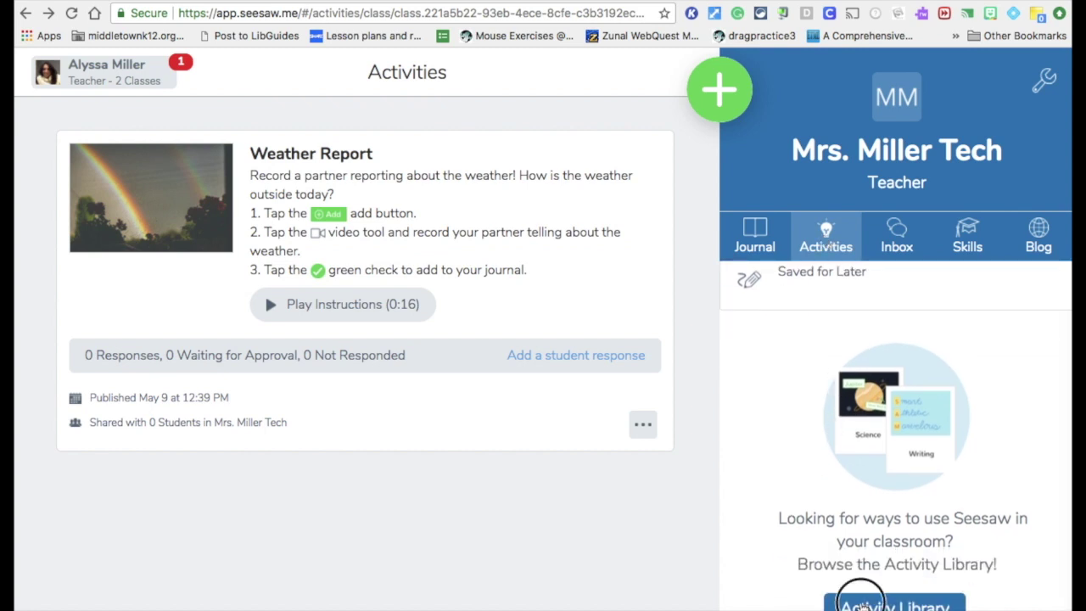
pyautogui.scroll(-1, 610, 354)
pyautogui.scroll(1, 679, 279)
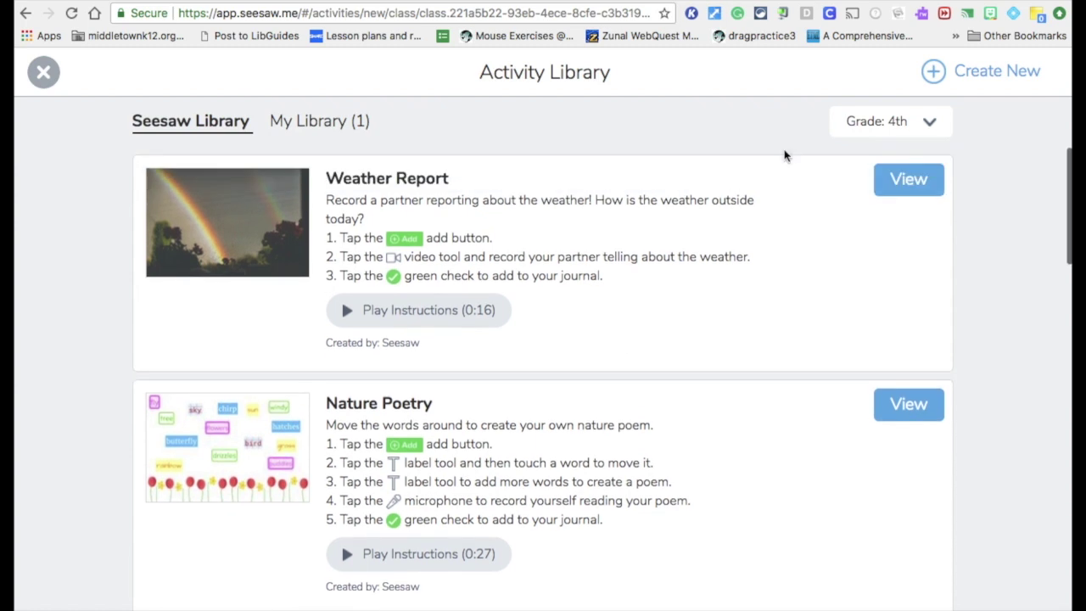
pyautogui.click(930, 79)
pyautogui.click(304, 198)
pyautogui.write('Read to selft')
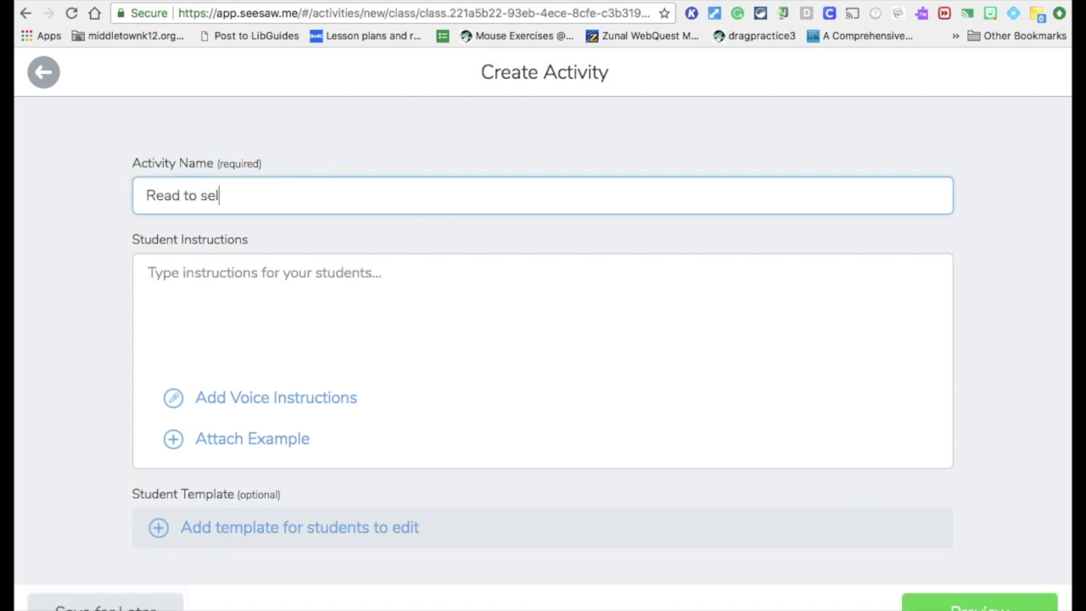
# Write the student instructions on three lines: "Open video", "Record yourself reading for minute" and "Share"
pyautogui.click(254, 305)
pyautogui.write('Open video')
pyautogui.press('Return')
pyautogui.write('Record yourself reading for minute')
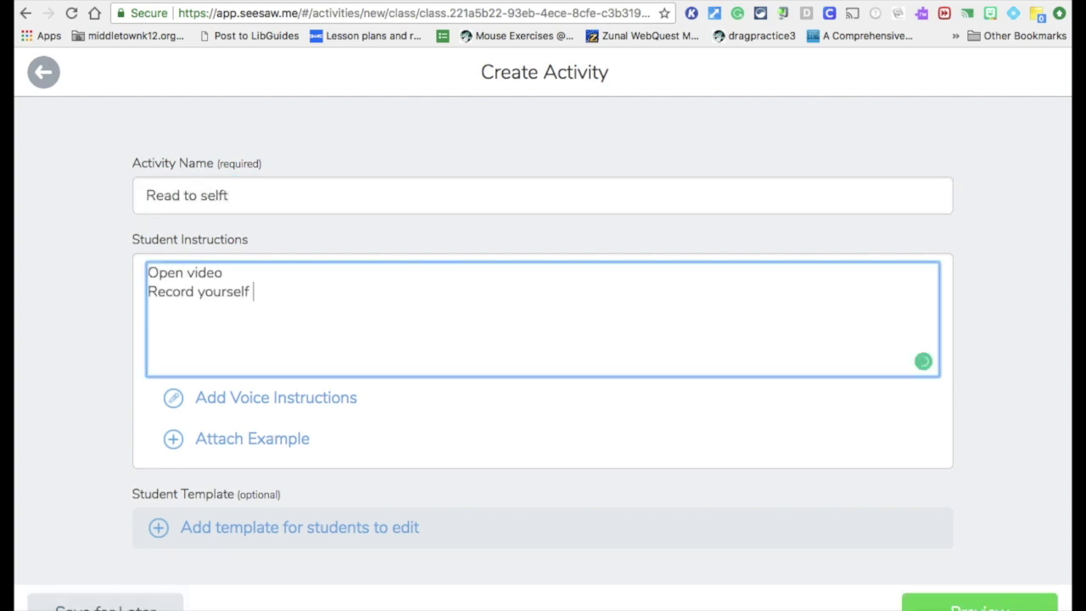
pyautogui.press('Return')
pyautogui.write('Share')
pyautogui.press('Tab')
pyautogui.scroll(-2, 284, 315)
pyautogui.press('Tab')
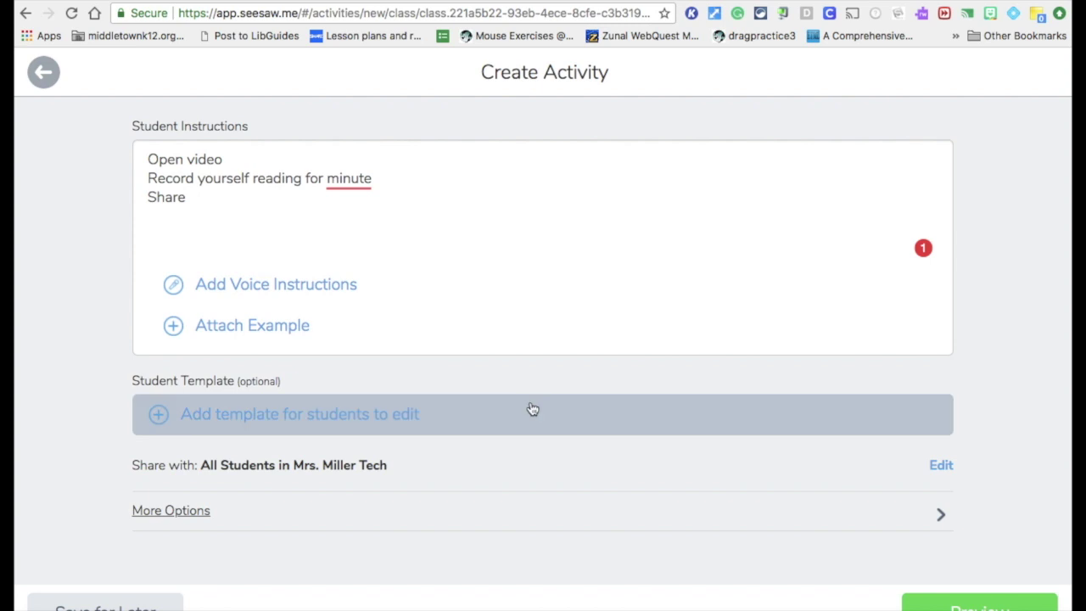
# Preview the Read to selft activity, share it with all students in the class, and close the sharing notice
pyautogui.click(931, 606)
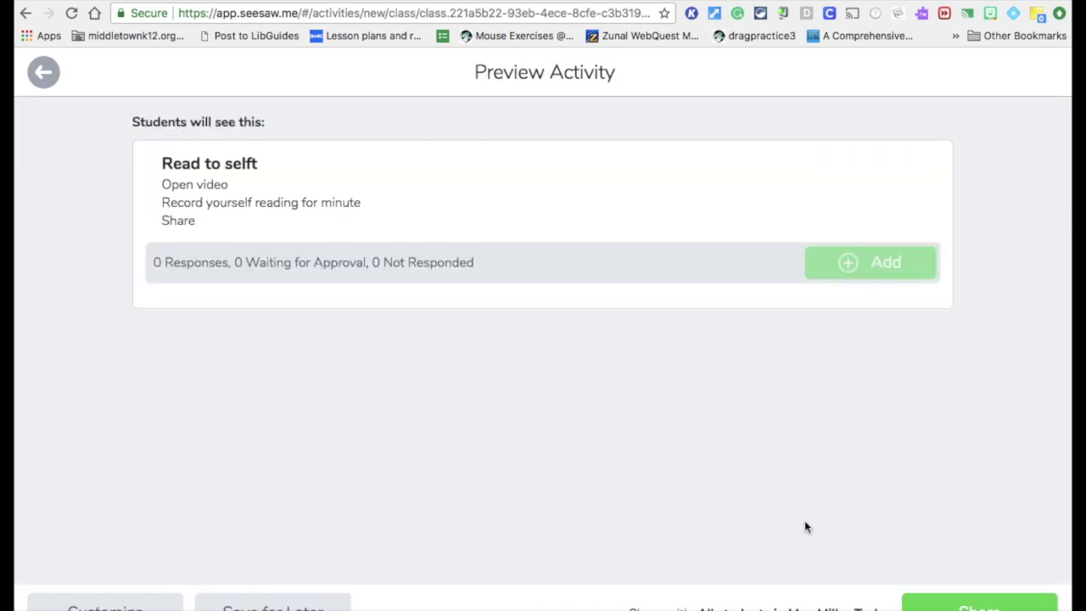
pyautogui.click(932, 599)
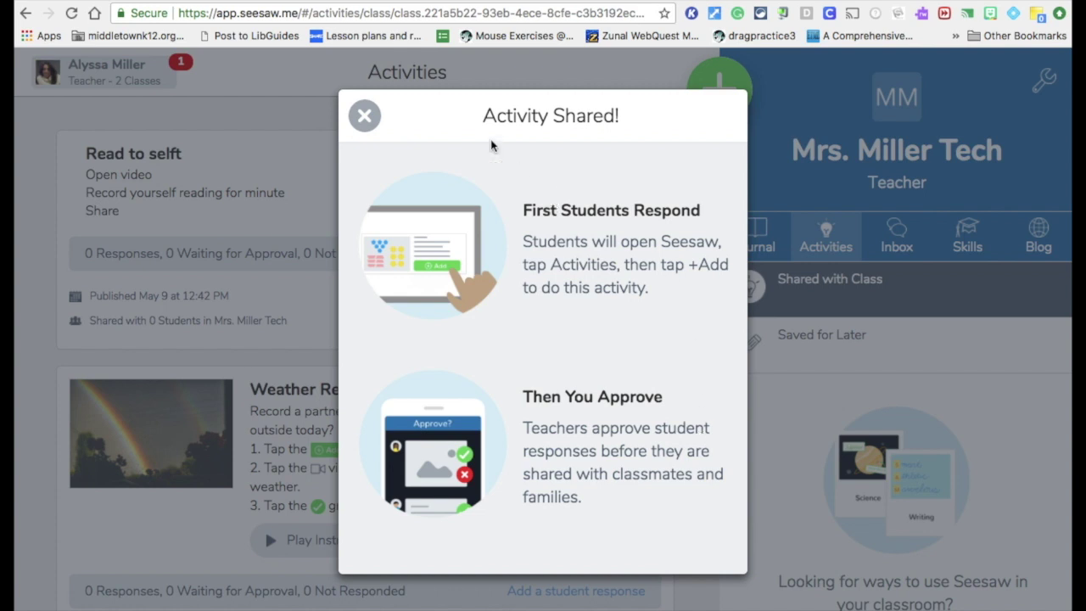
pyautogui.click(365, 115)
# Look through the class inbox's family announcements and notifications, and return to the class journal
pyautogui.click(894, 246)
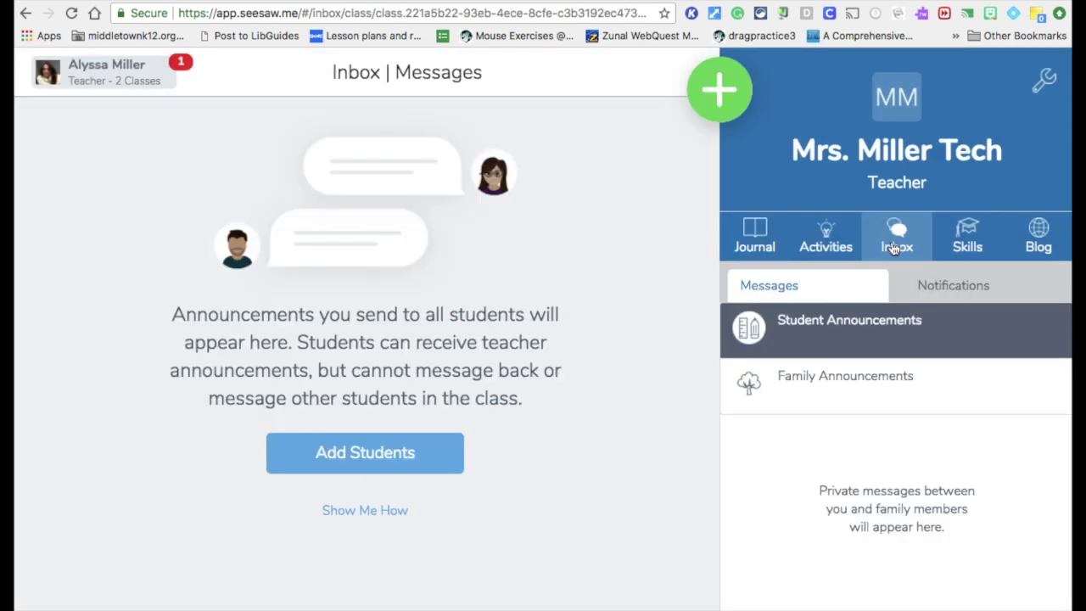
pyautogui.click(846, 387)
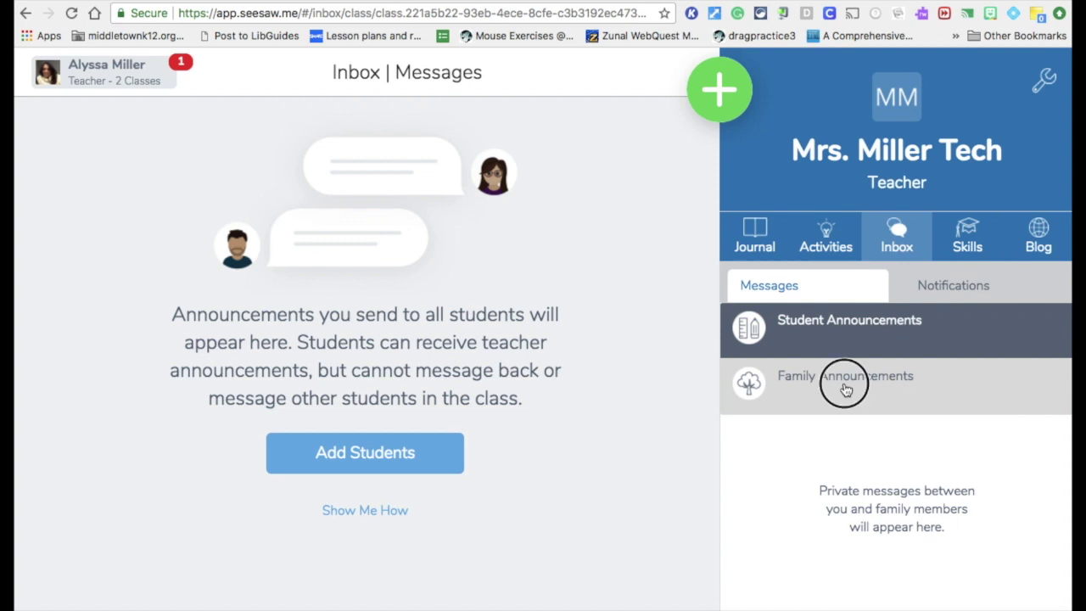
pyautogui.click(942, 289)
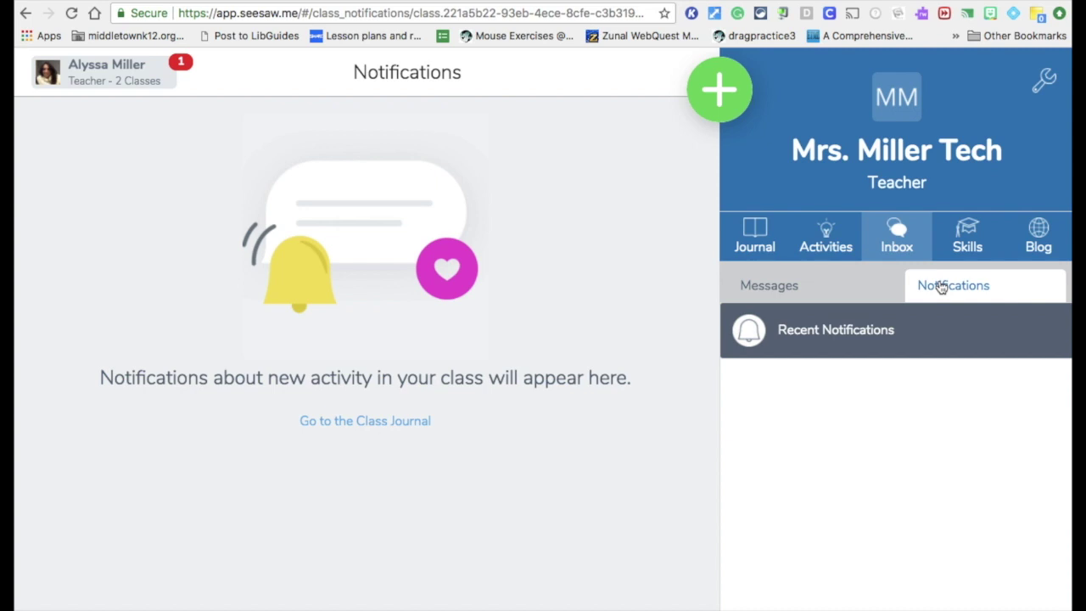
pyautogui.click(754, 235)
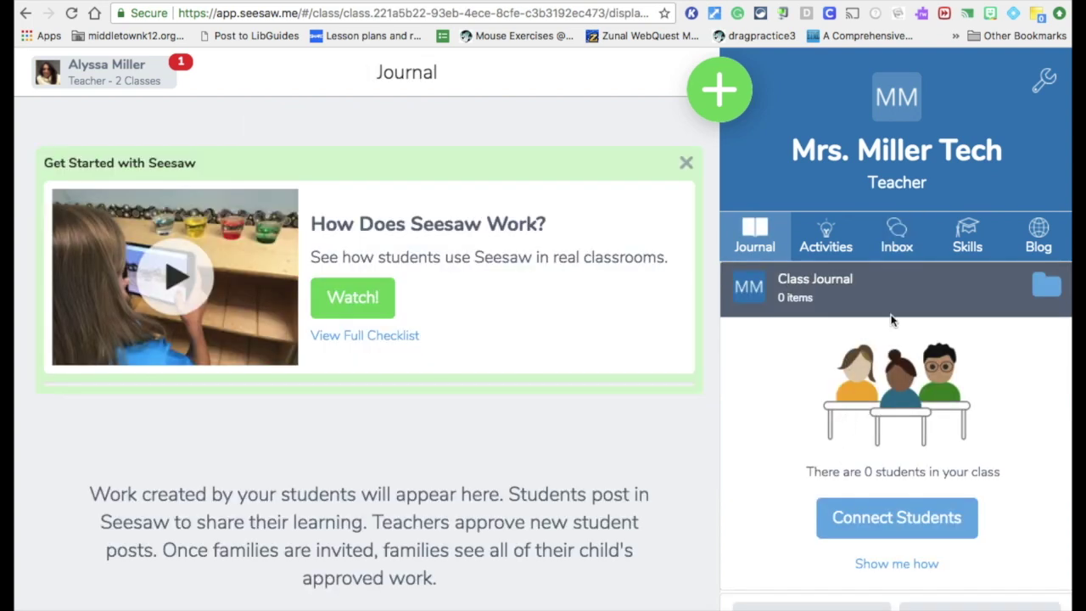
# Look through the class's inbox notifications, Skills and Blog pages, and return to the class journal
pyautogui.click(897, 239)
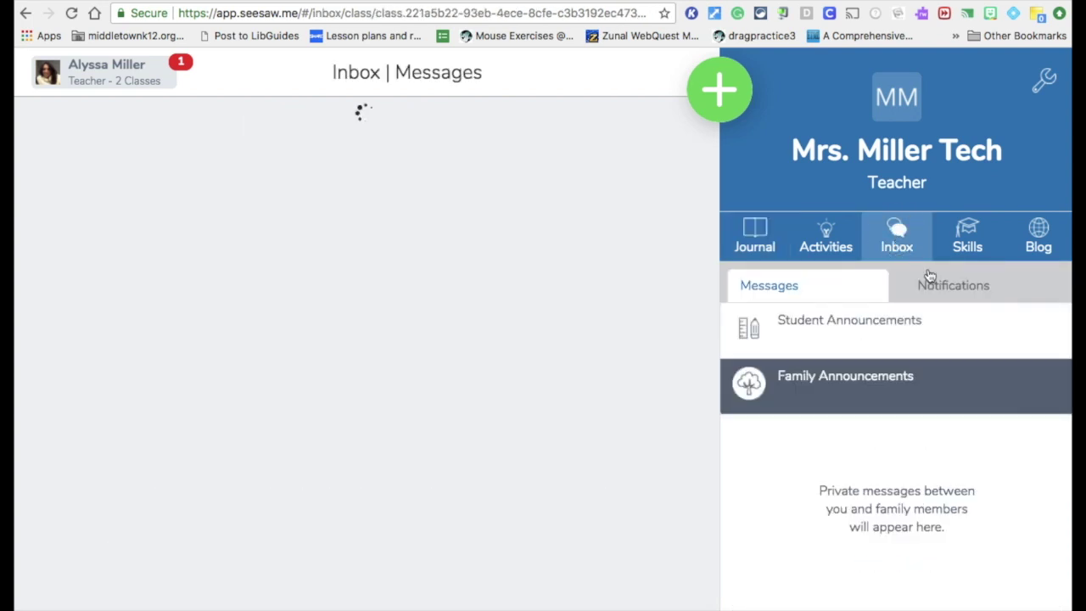
pyautogui.click(934, 287)
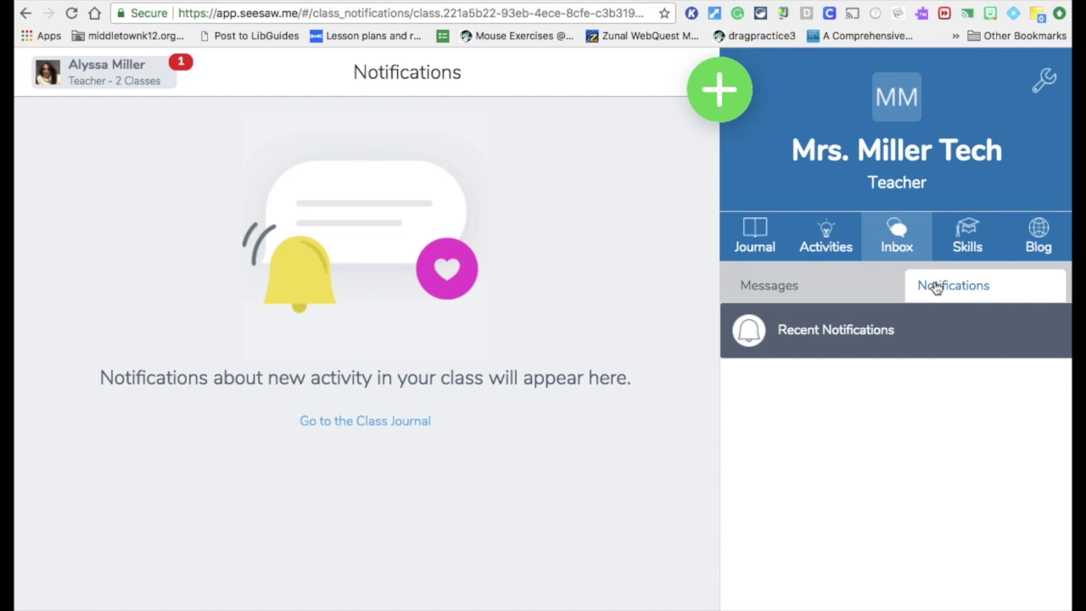
pyautogui.click(972, 244)
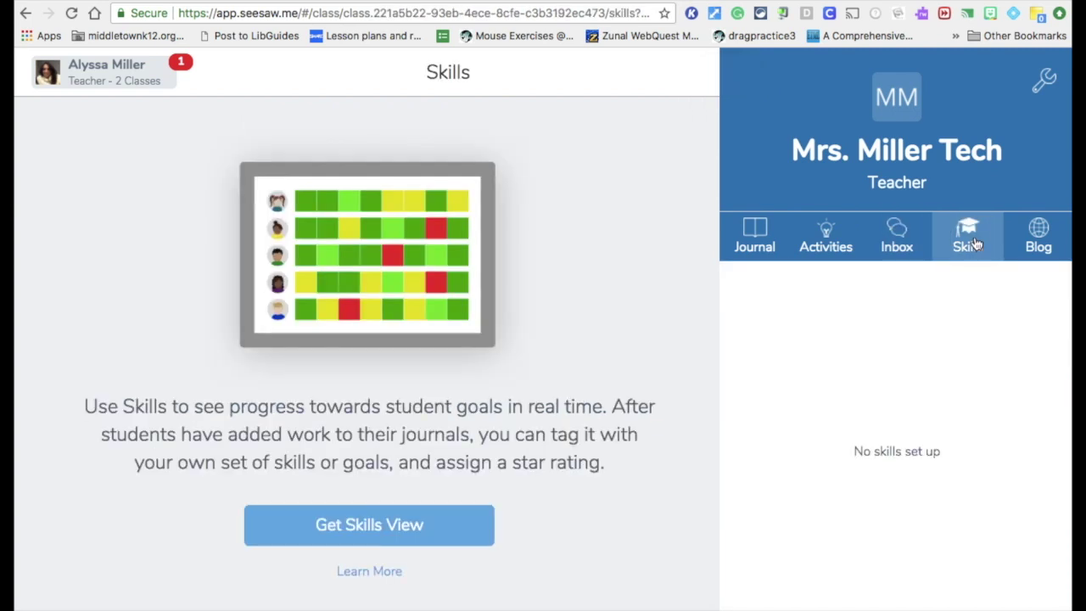
pyautogui.click(1040, 244)
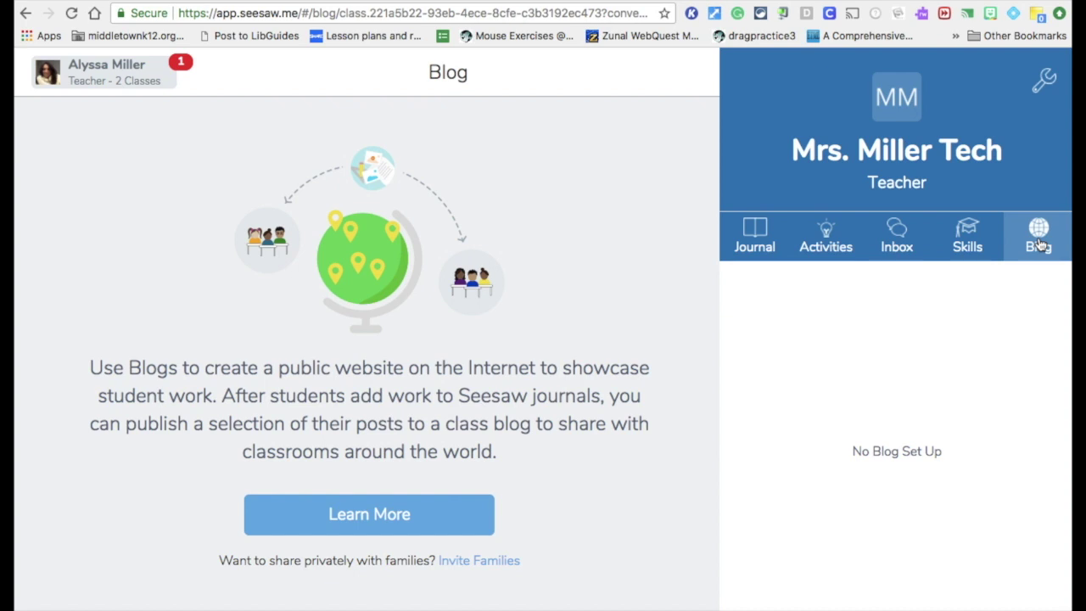
pyautogui.click(752, 242)
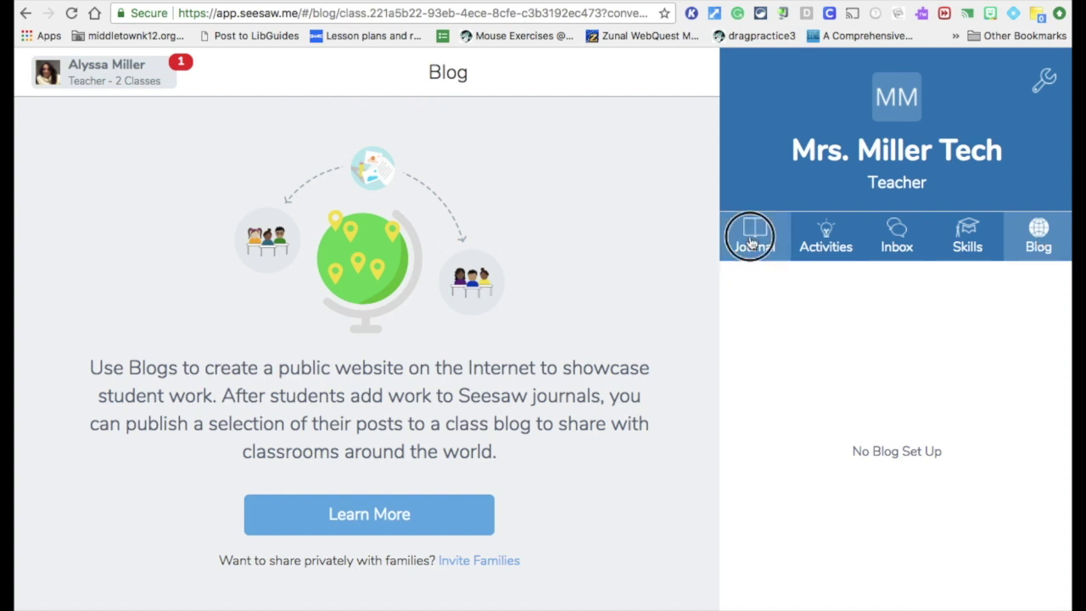
pyautogui.scroll(-1, 545, 159)
pyautogui.scroll(1, 545, 157)
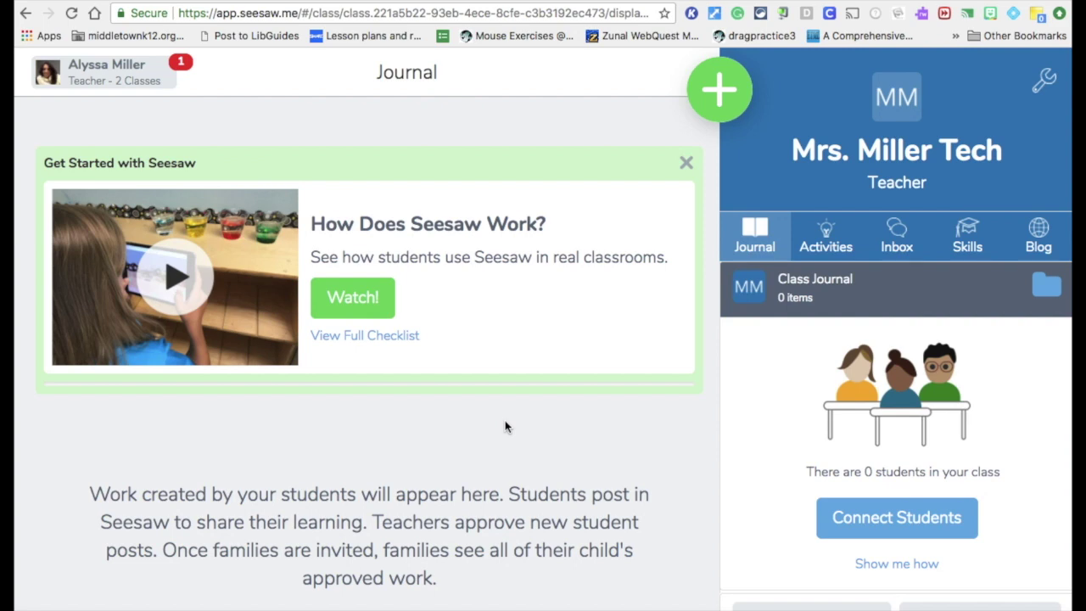
# Open the class settings and review the student, family, blog, folder, skills and other options down to the end of the list
pyautogui.click(1042, 85)
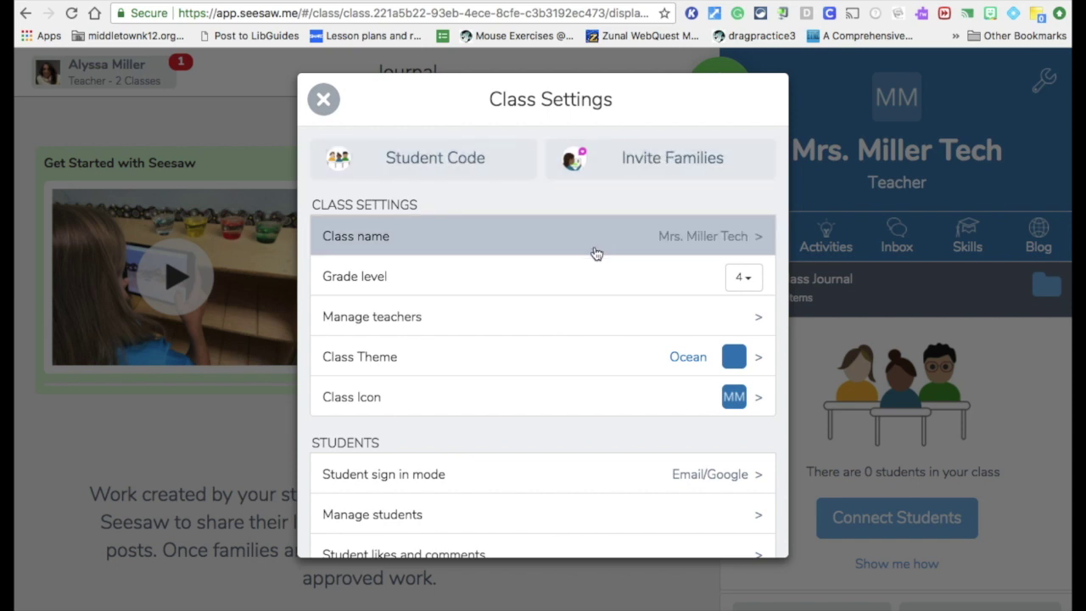
pyautogui.scroll(-5, 597, 254)
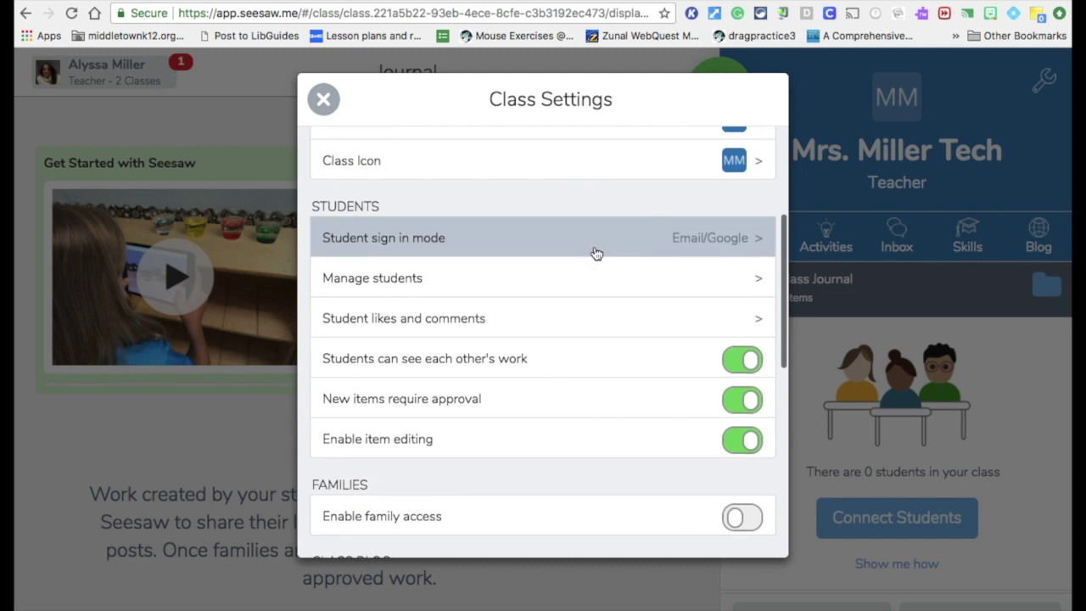
pyautogui.scroll(-10, 596, 253)
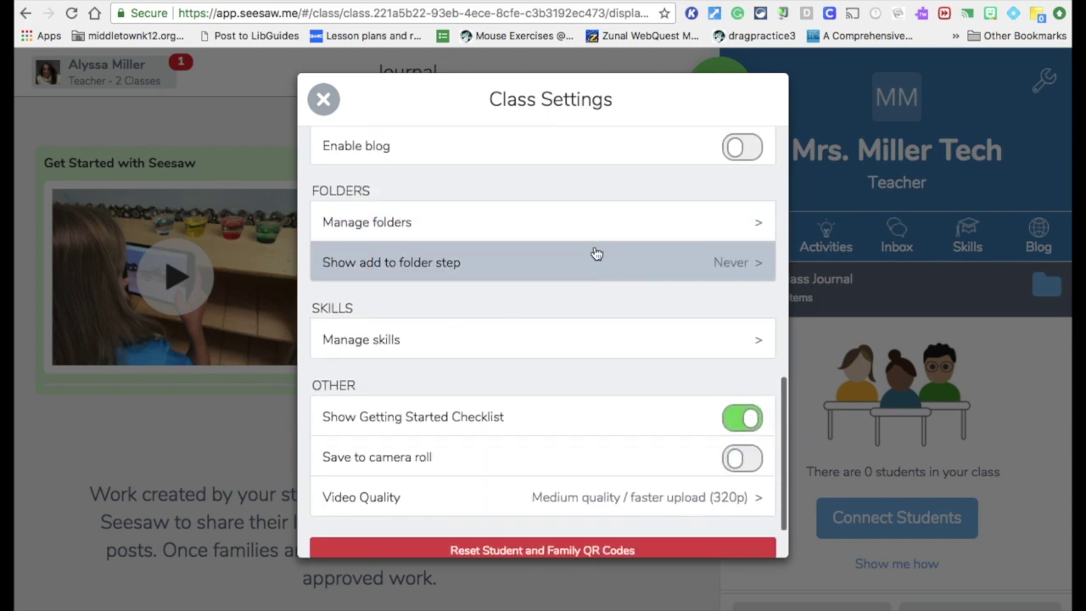
pyautogui.scroll(10, 597, 254)
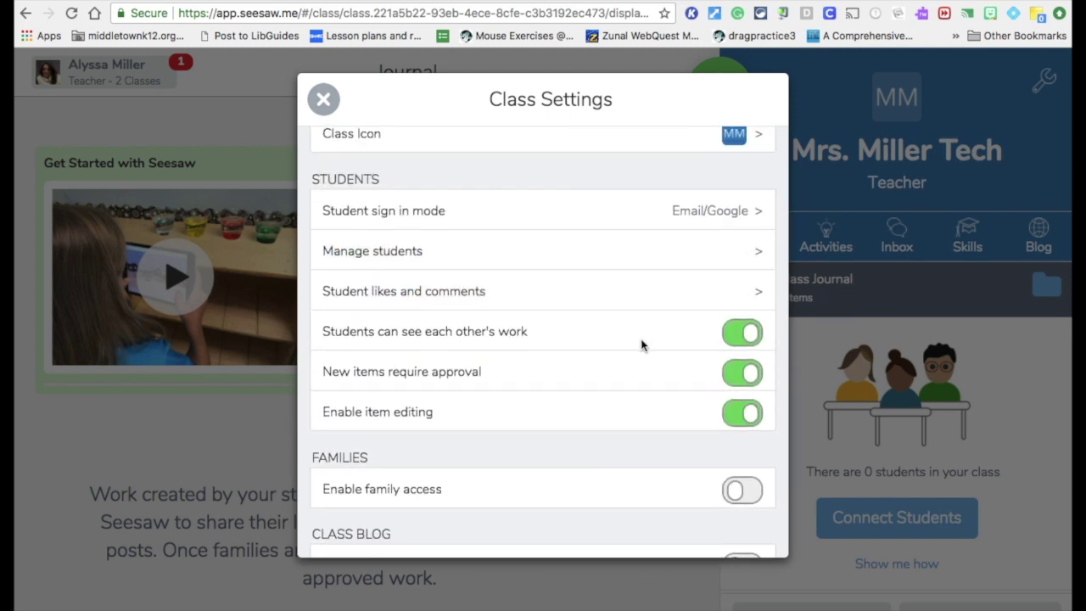
pyautogui.scroll(-10, 642, 345)
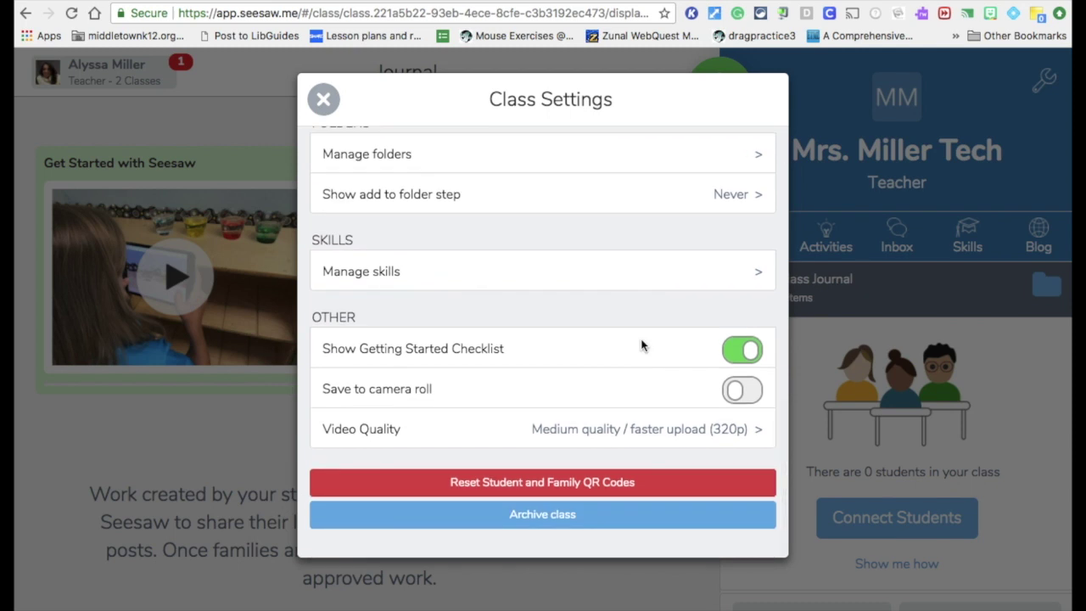